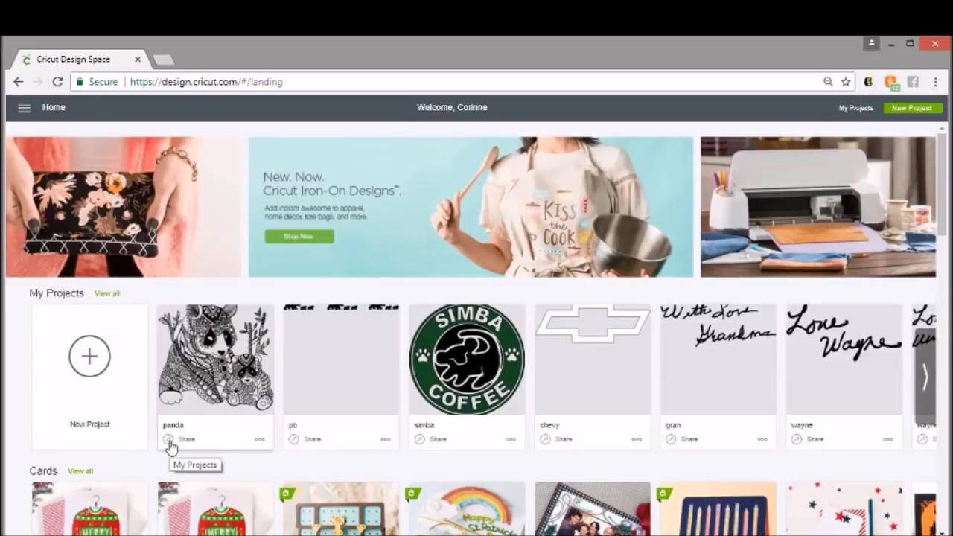
# Open the sharing details of the panda project, enter the description "zentangle panda" and try to save them
pyautogui.click(169, 440)
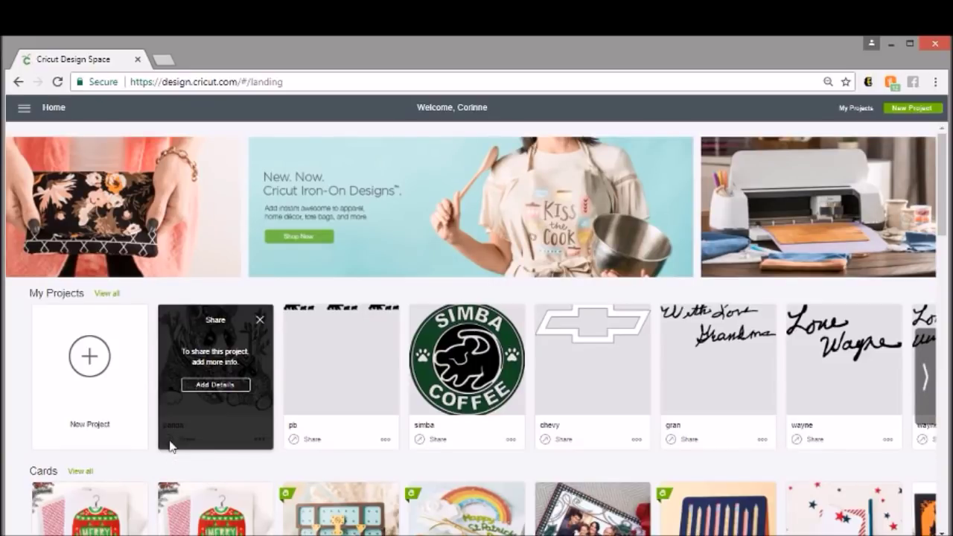
pyautogui.click(211, 386)
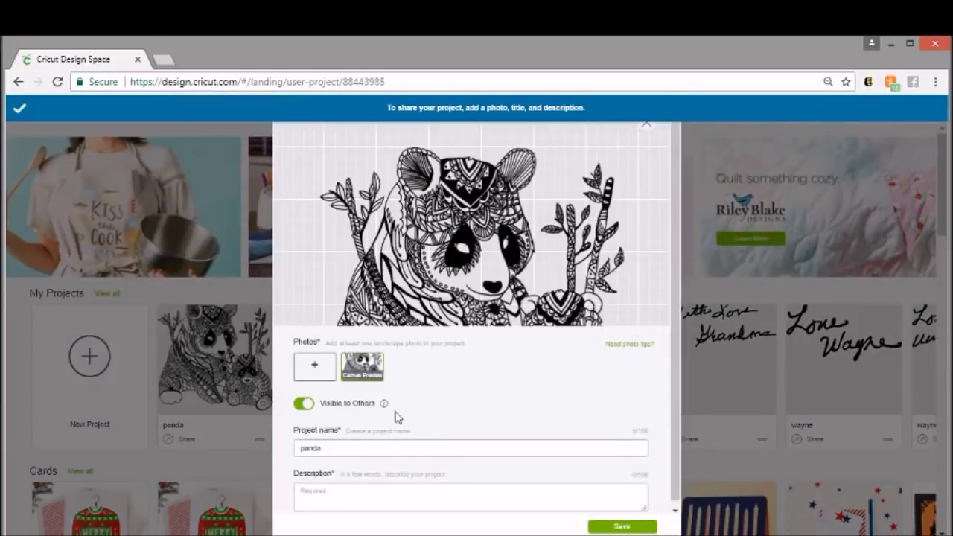
pyautogui.click(364, 498)
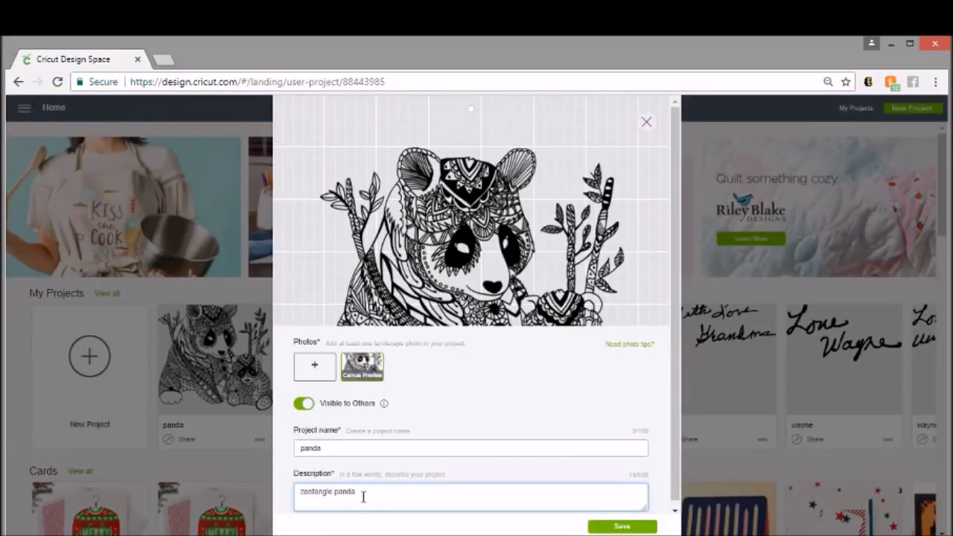
pyautogui.scroll(-1, 615, 504)
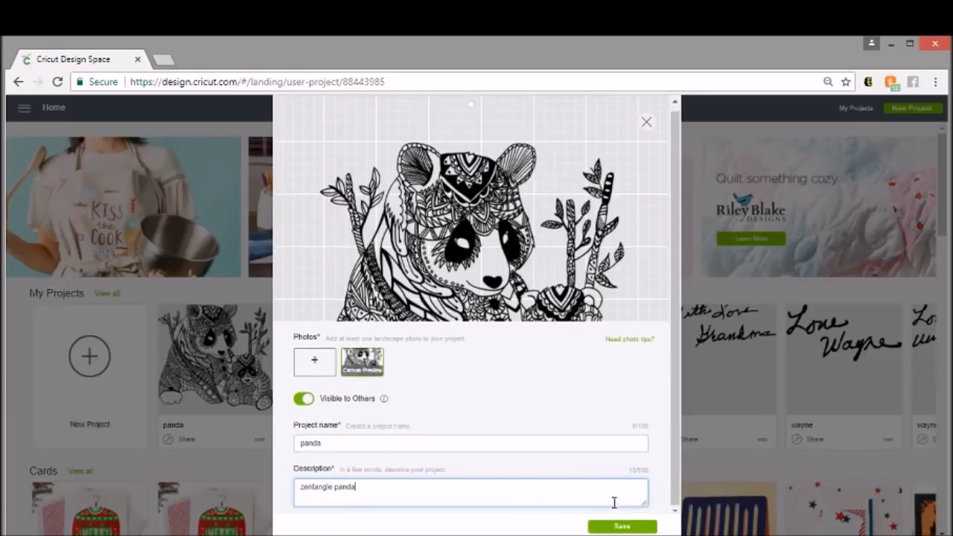
pyautogui.click(645, 529)
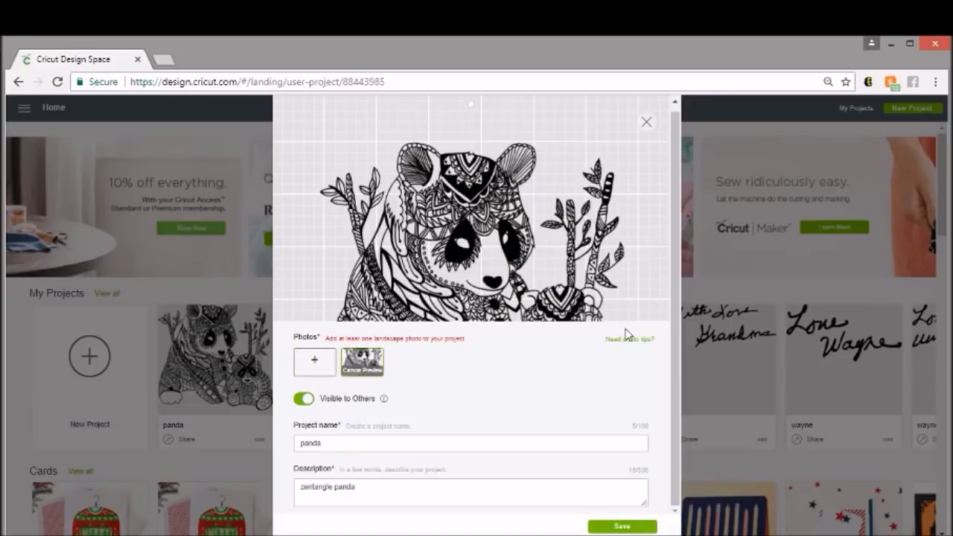
# Add the 3dfl image from the cricut folder as the project photo, save the details and dismiss the sharing options
pyautogui.click(322, 367)
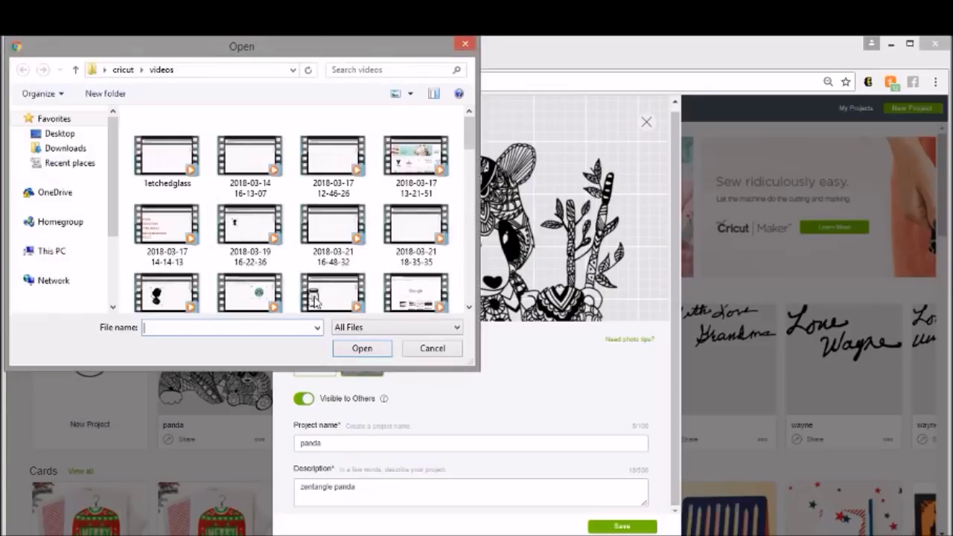
pyautogui.click(123, 70)
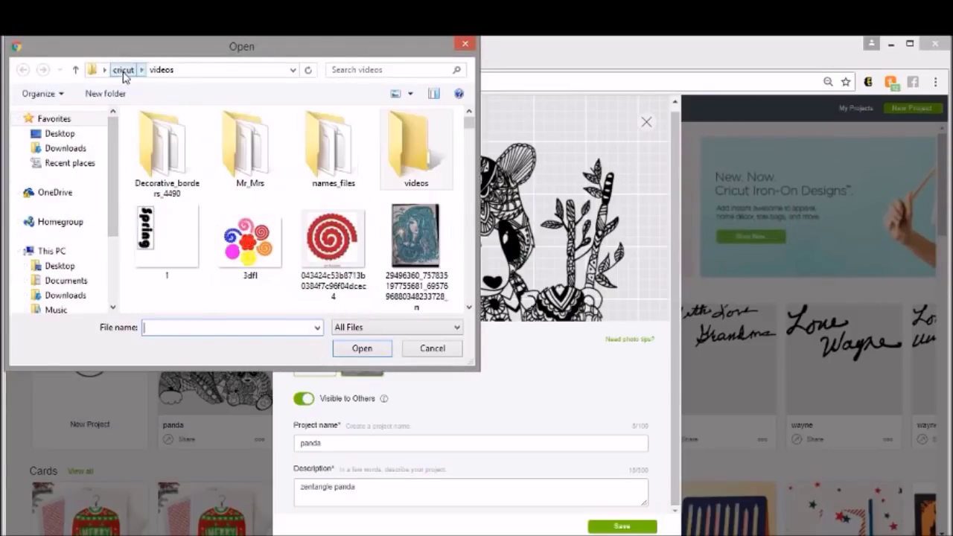
pyautogui.doubleClick(253, 239)
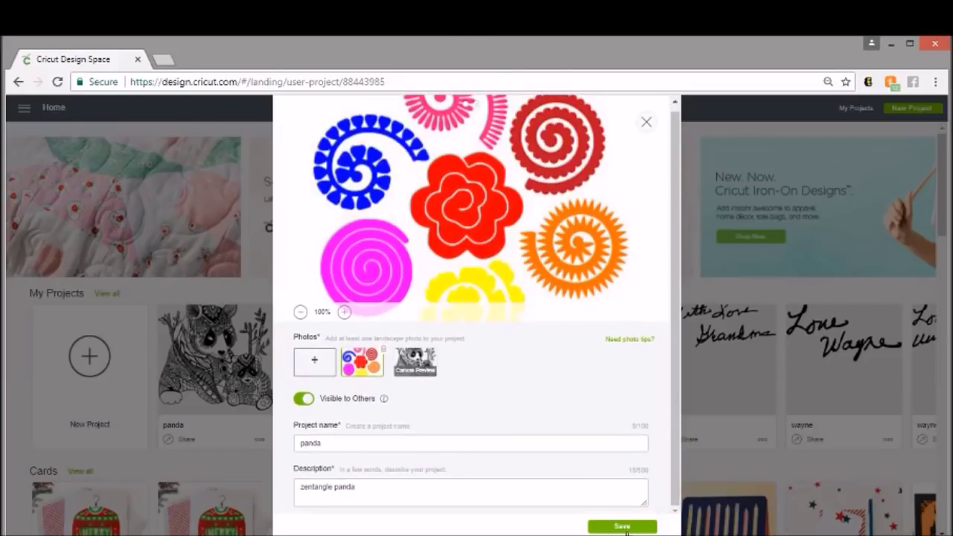
pyautogui.click(624, 528)
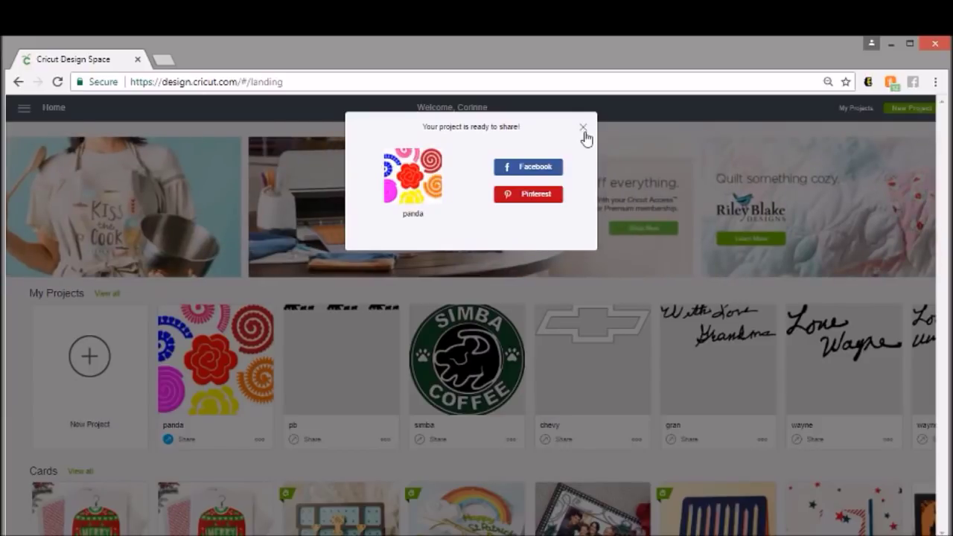
pyautogui.click(584, 129)
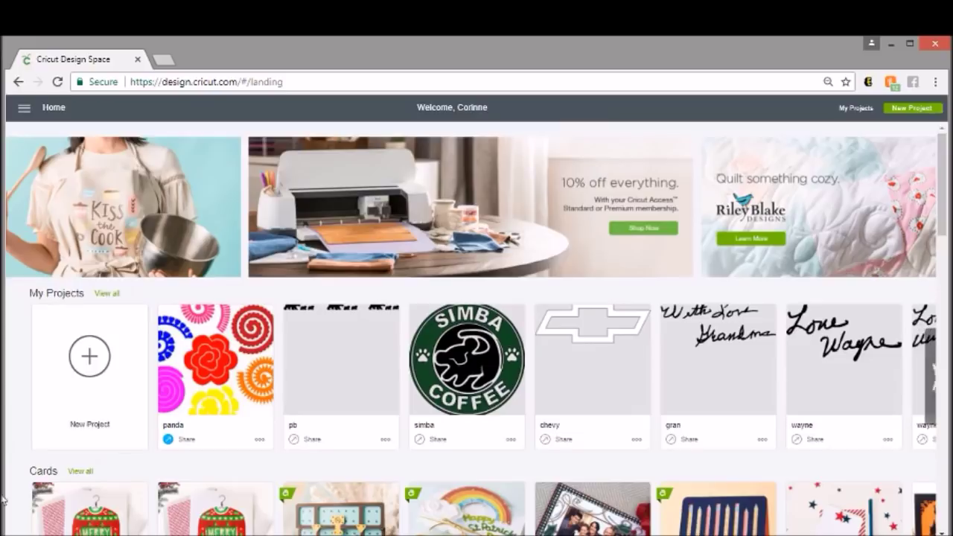
# Start a new project and add a text reading "I am so exzciterd for the changes"
pyautogui.click(87, 359)
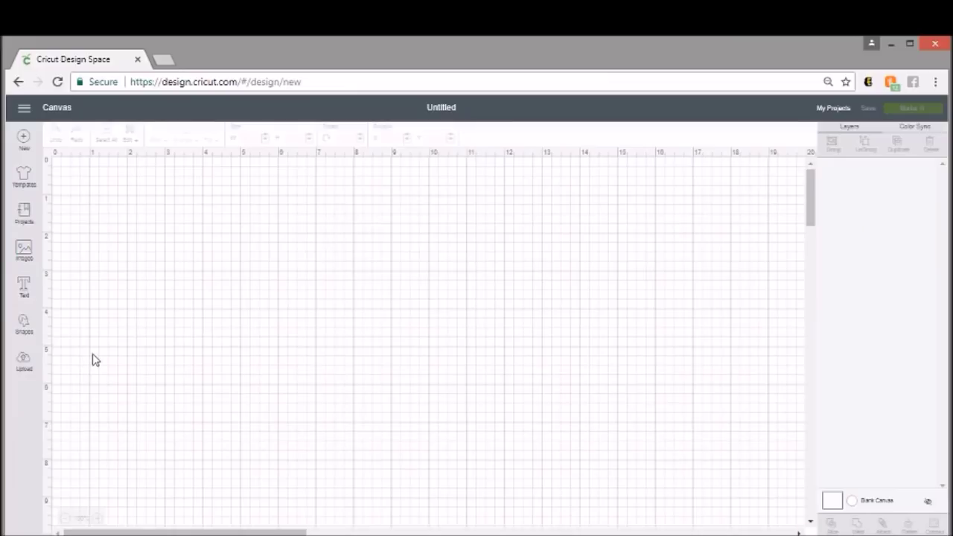
pyautogui.click(26, 293)
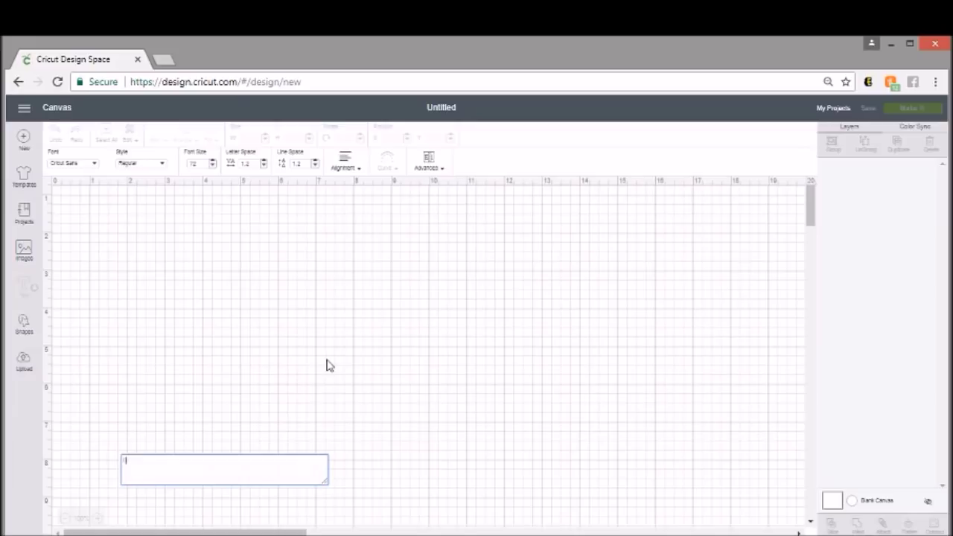
pyautogui.write('I am so excicited for the')
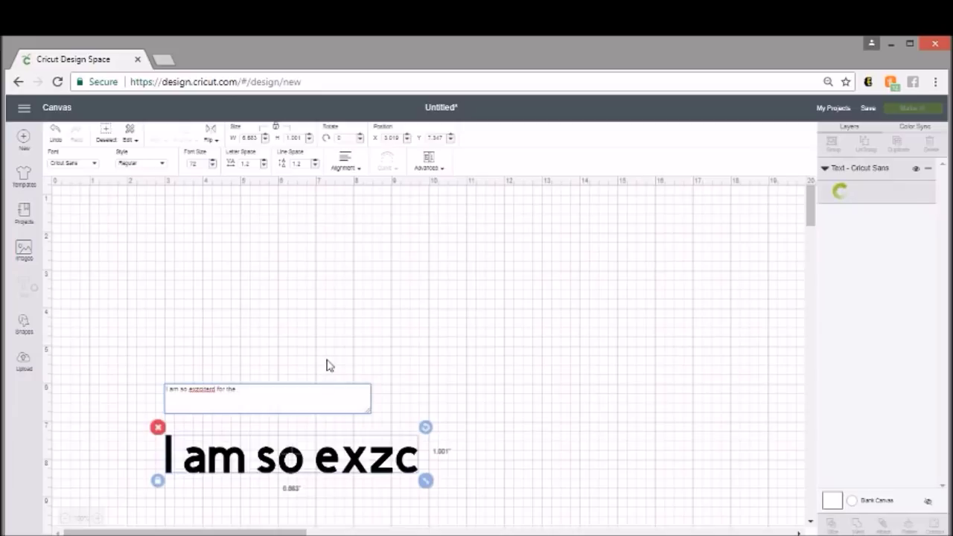
pyautogui.write(' changes')
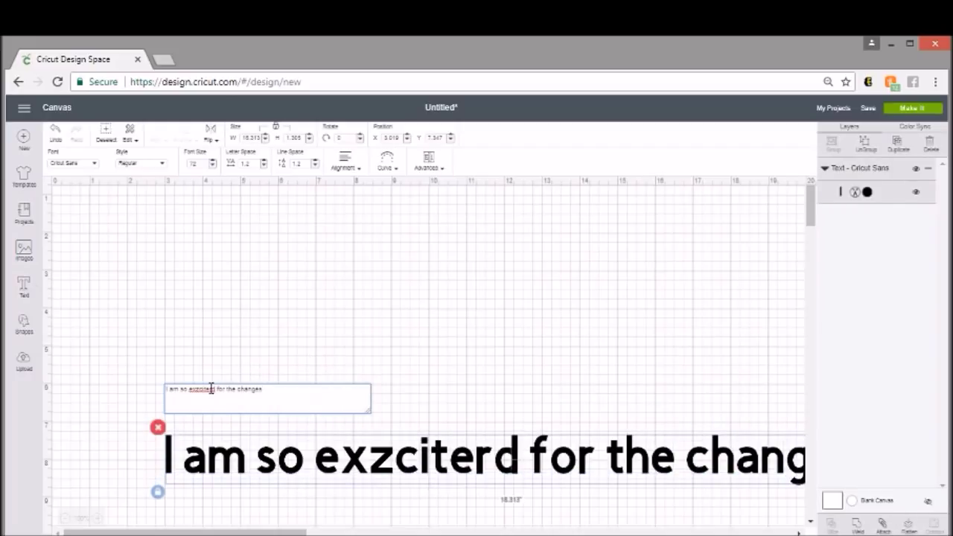
# Correct the misspelled word in the text to "excited" and move the text to about X 1.13, Y 3.153
pyautogui.press('BackSpace')
pyautogui.press('BackSpace')
pyautogui.press('BackSpace')
pyautogui.press('BackSpace')
pyautogui.press('BackSpace')
pyautogui.press('BackSpace')
pyautogui.press('BackSpace')
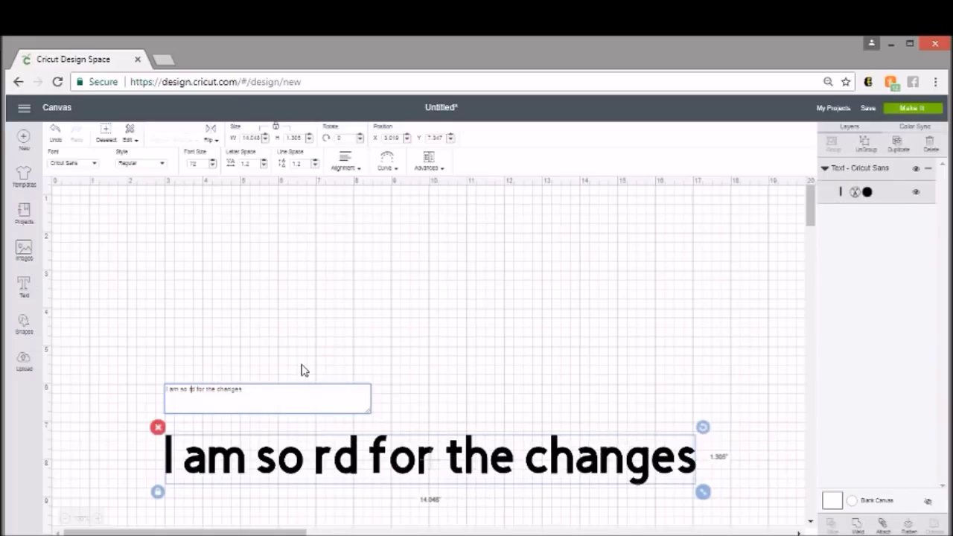
pyautogui.press('BackSpace')
pyautogui.press('BackSpace')
pyautogui.write('ex')
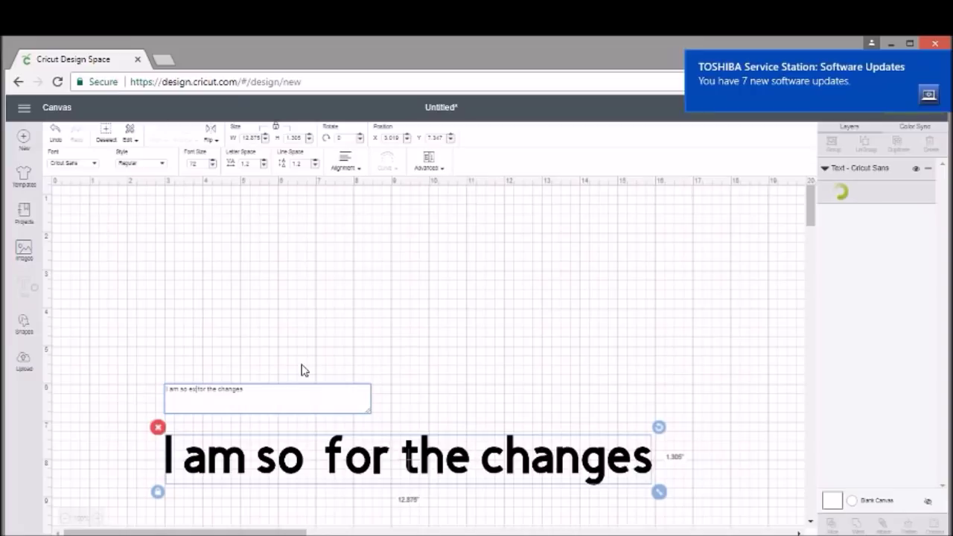
pyautogui.write('cited')
pyautogui.click(521, 468)
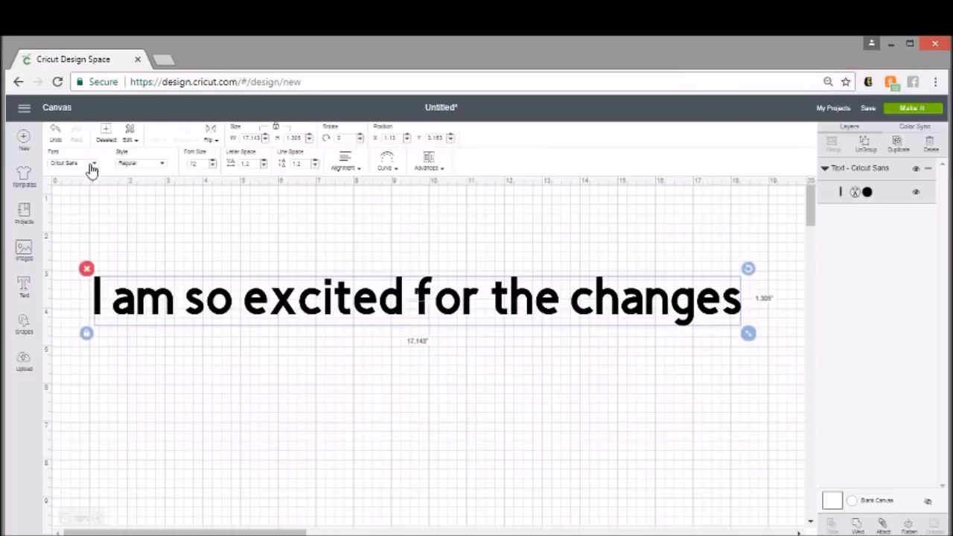
# Change the text's font to the system font Ebrima
pyautogui.click(90, 169)
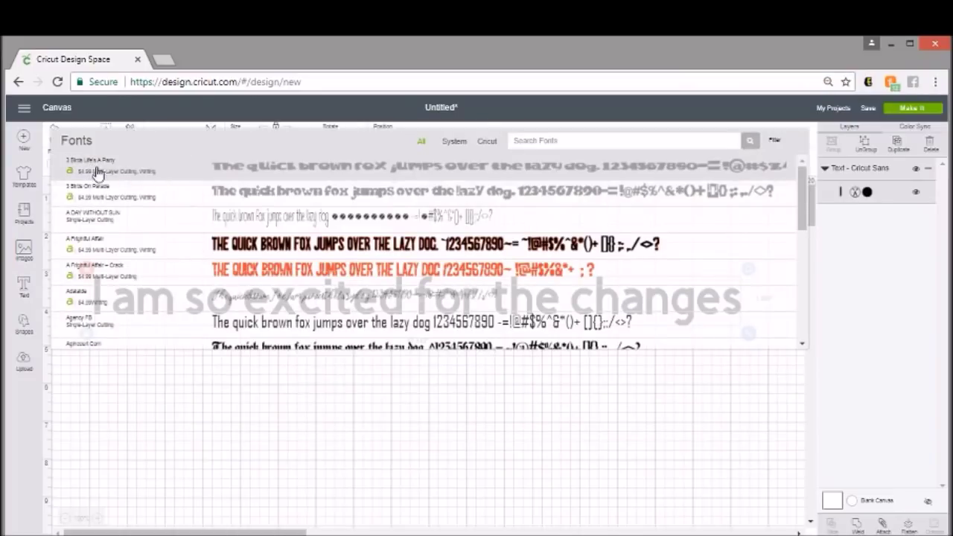
pyautogui.click(466, 142)
pyautogui.scroll(-8, 400, 250)
pyautogui.scroll(-1, 400, 250)
pyautogui.scroll(-12, 400, 251)
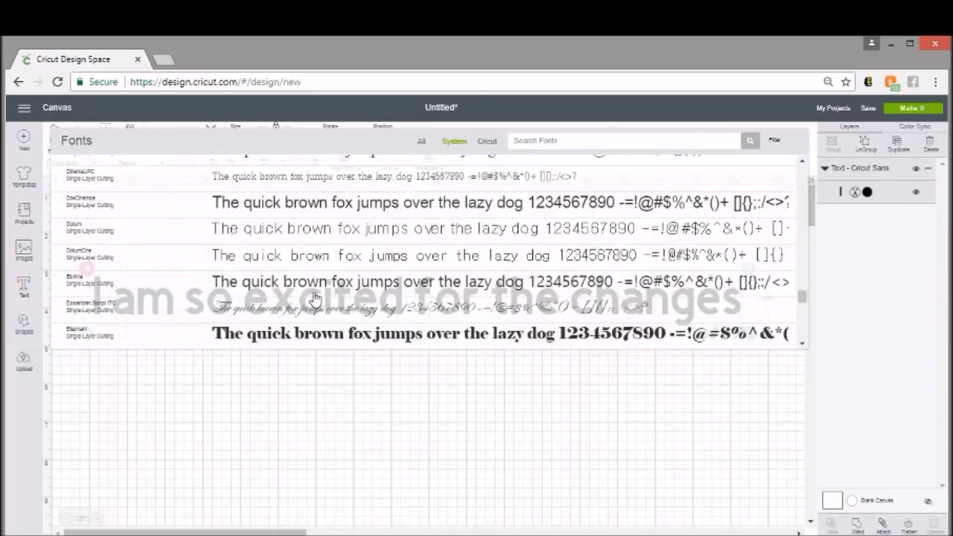
pyautogui.click(319, 280)
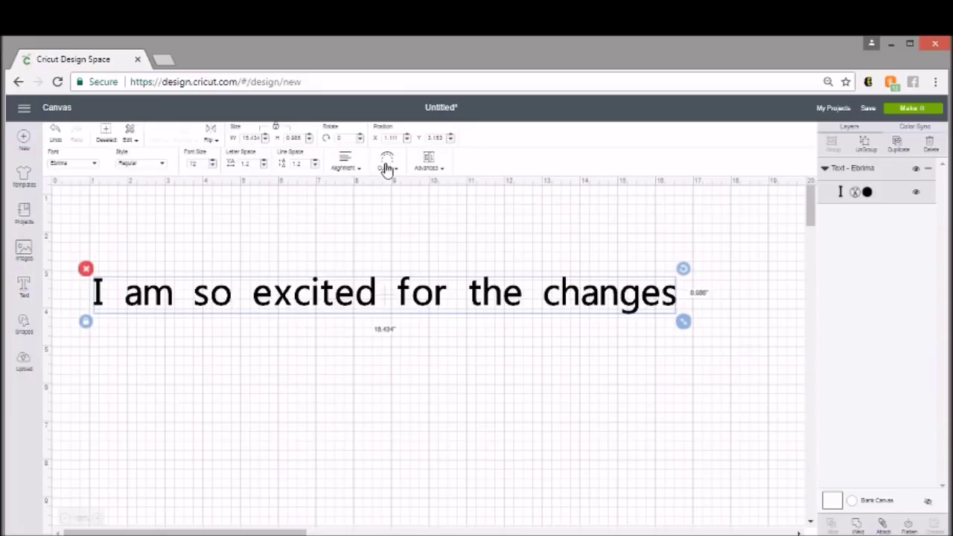
pyautogui.click(433, 171)
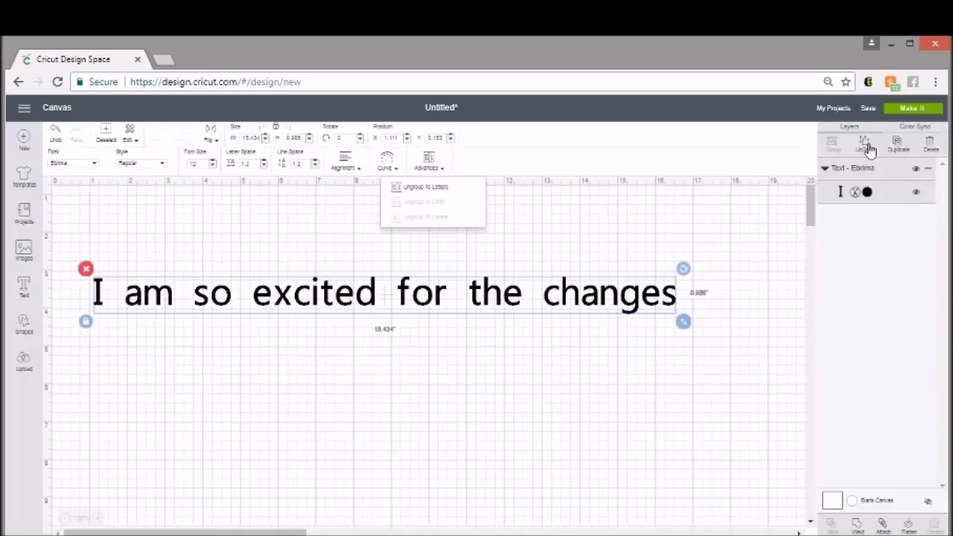
pyautogui.click(509, 168)
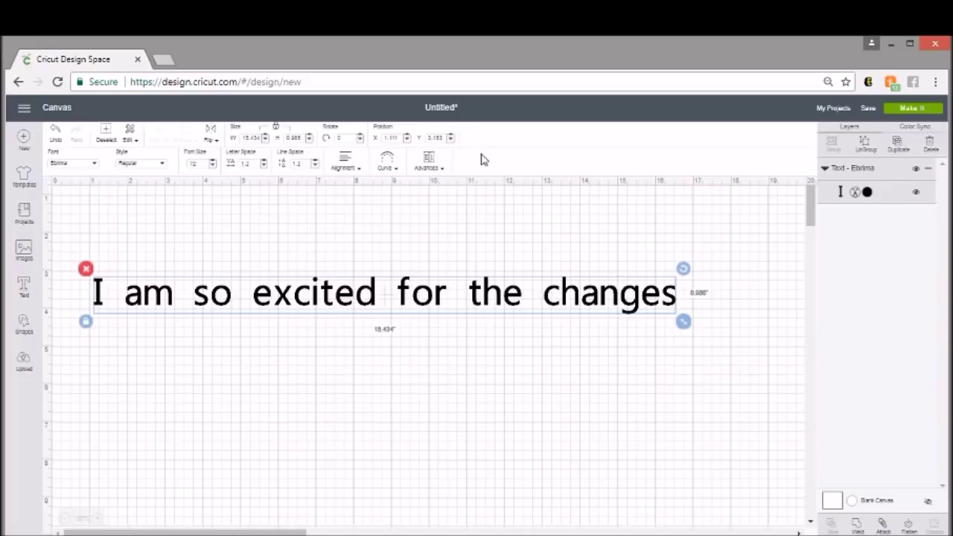
# Curve the text into an upward ring, then flip it downward with a curve diameter of about -6.382
pyautogui.click(391, 163)
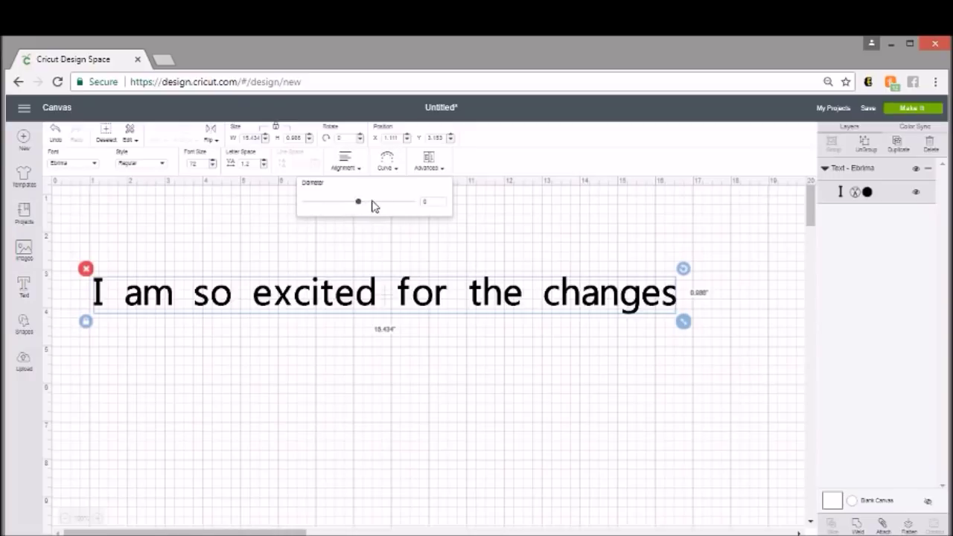
pyautogui.moveTo(359, 206); pyautogui.dragTo(414, 211)
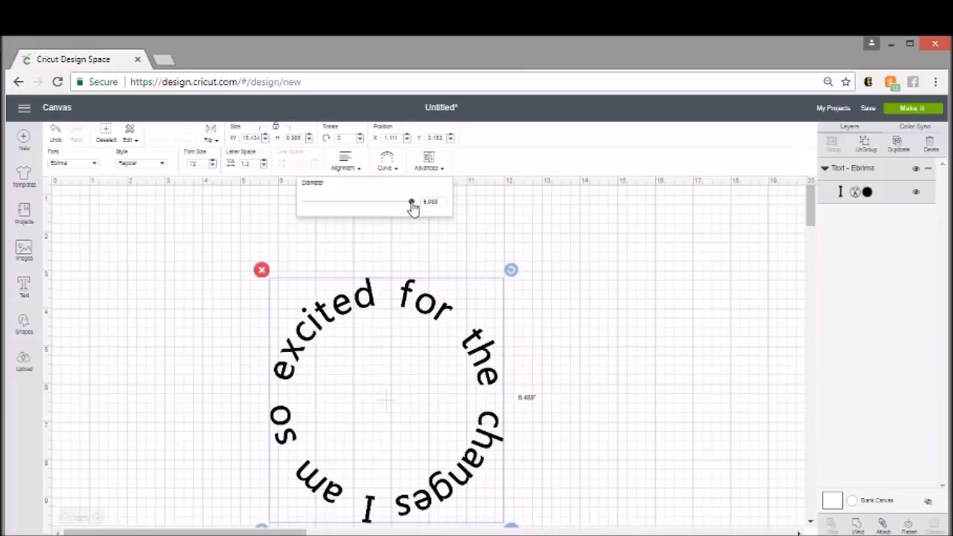
pyautogui.moveTo(412, 206); pyautogui.dragTo(308, 209)
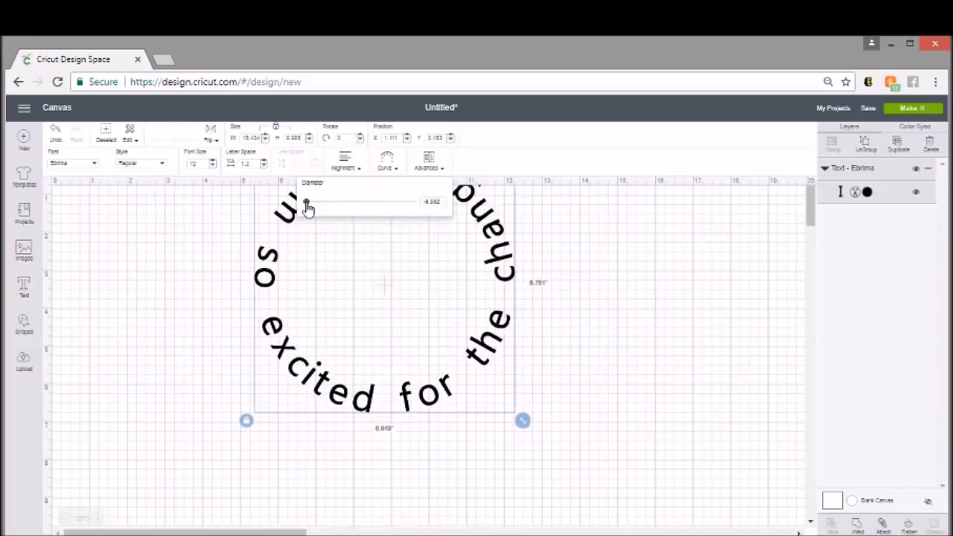
# Move the curved text lower on the canvas and loosen its curve to a diameter of about -6.194
pyautogui.moveTo(362, 270); pyautogui.dragTo(382, 342)
pyautogui.moveTo(504, 238); pyautogui.dragTo(533, 326)
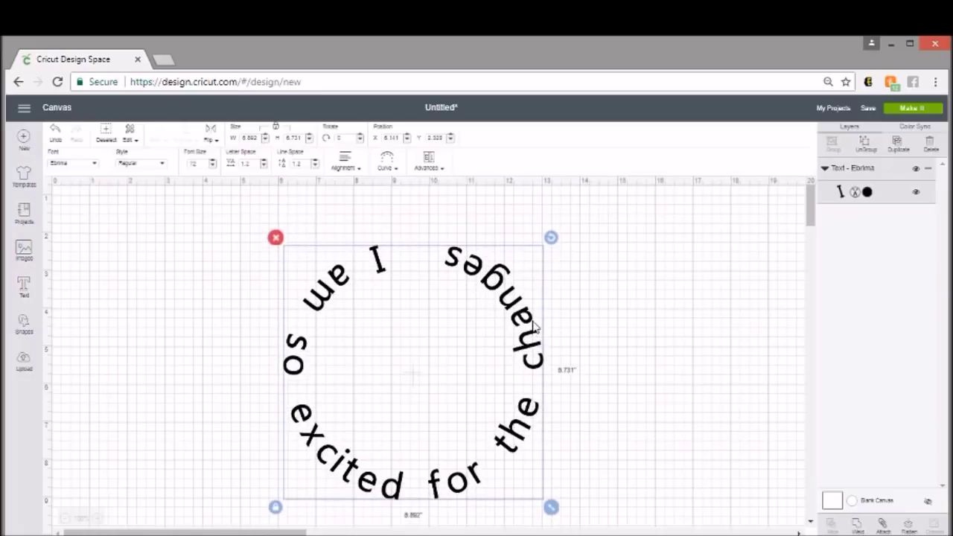
pyautogui.click(388, 161)
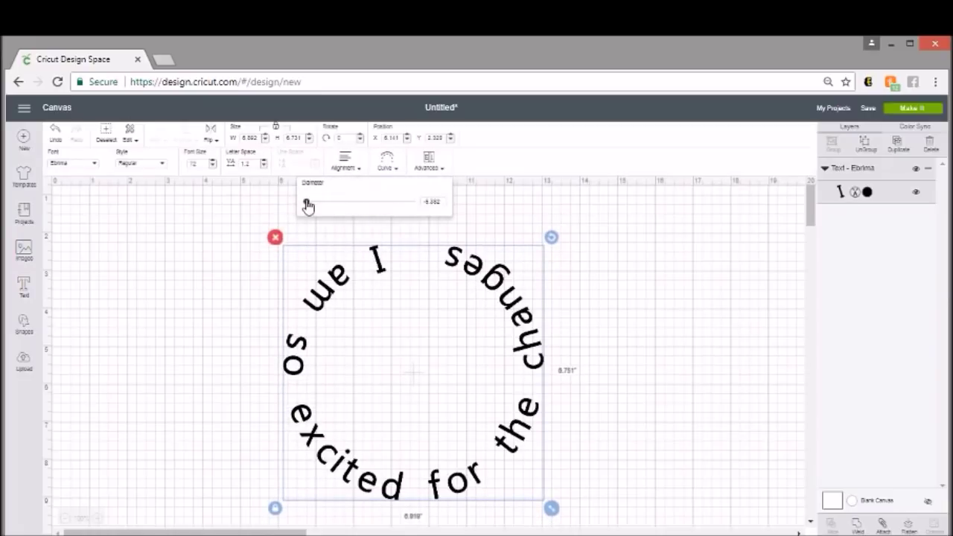
pyautogui.moveTo(306, 206); pyautogui.dragTo(311, 206)
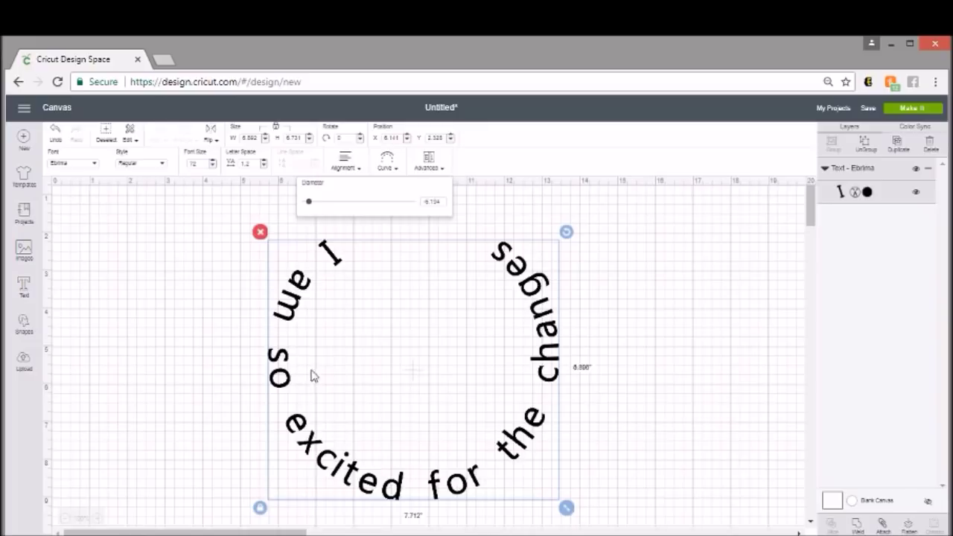
# Insert a circle, enlarge it to about 7.5 inches across and place it over the middle of the curved text
pyautogui.click(32, 324)
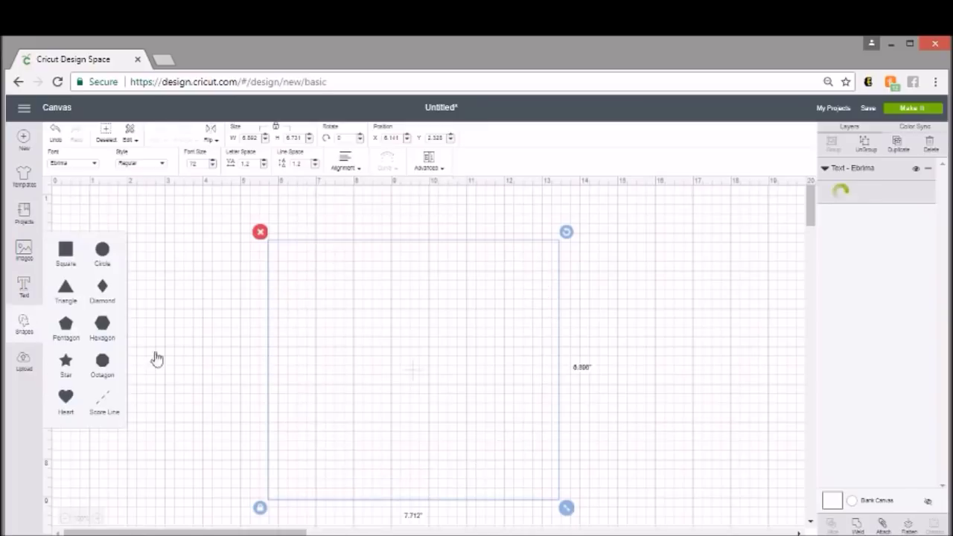
pyautogui.click(112, 251)
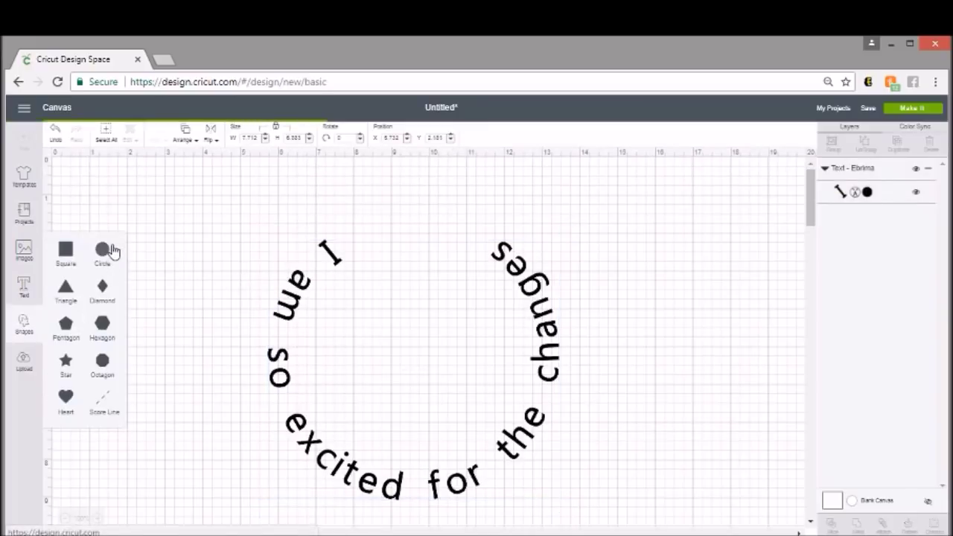
pyautogui.moveTo(198, 260); pyautogui.dragTo(477, 289)
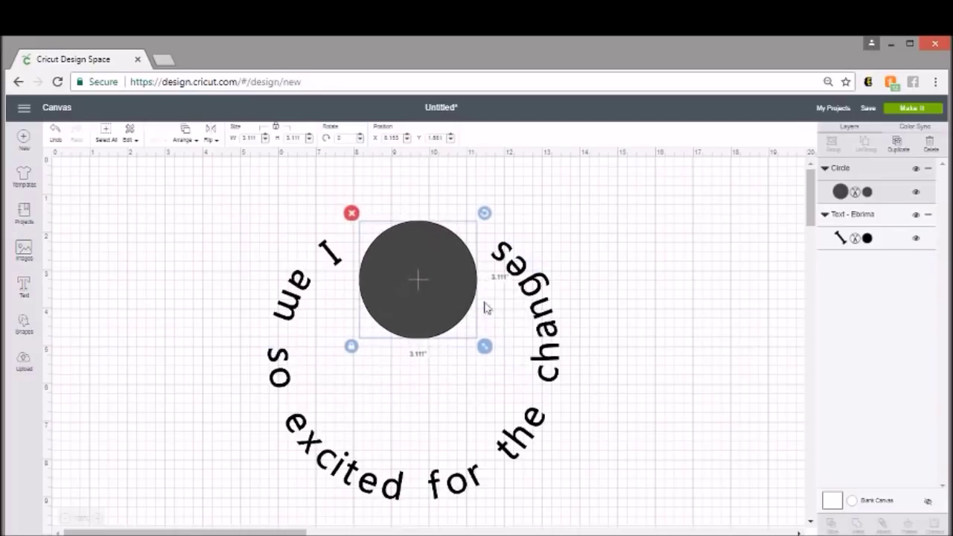
pyautogui.moveTo(485, 347); pyautogui.dragTo(648, 511)
pyautogui.moveTo(535, 396); pyautogui.dragTo(445, 378)
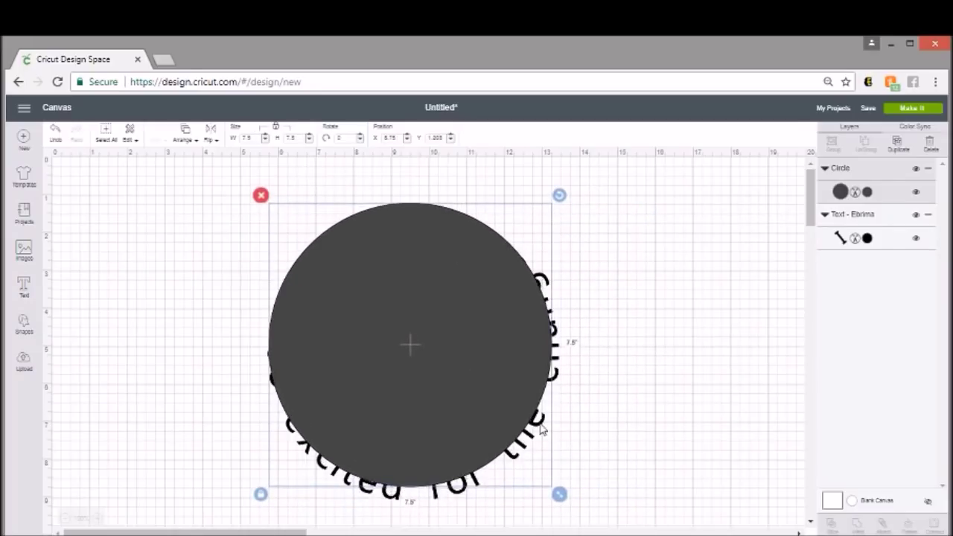
# Enlarge the curved text to about 9.115 by 8.135 inches and reposition it so it wraps around the circle
pyautogui.click(486, 505)
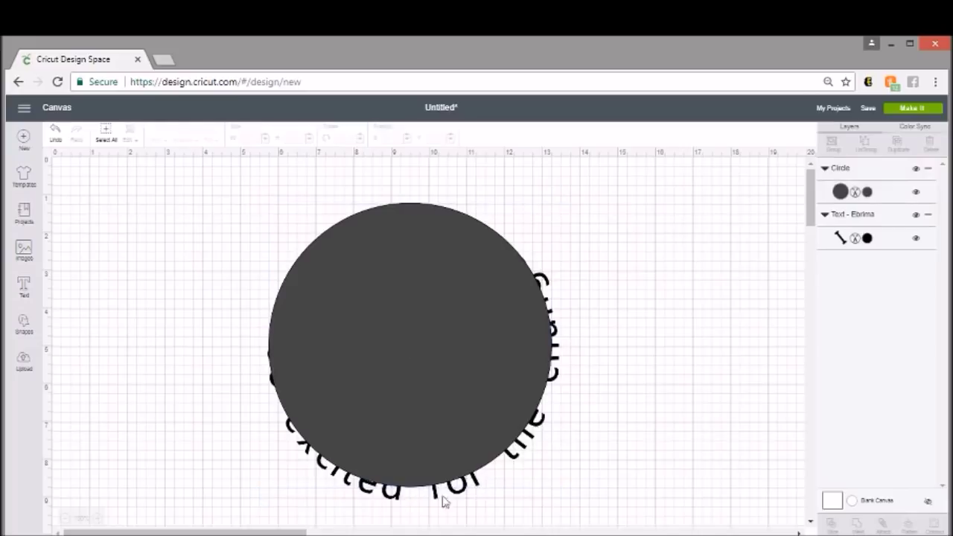
pyautogui.click(398, 507)
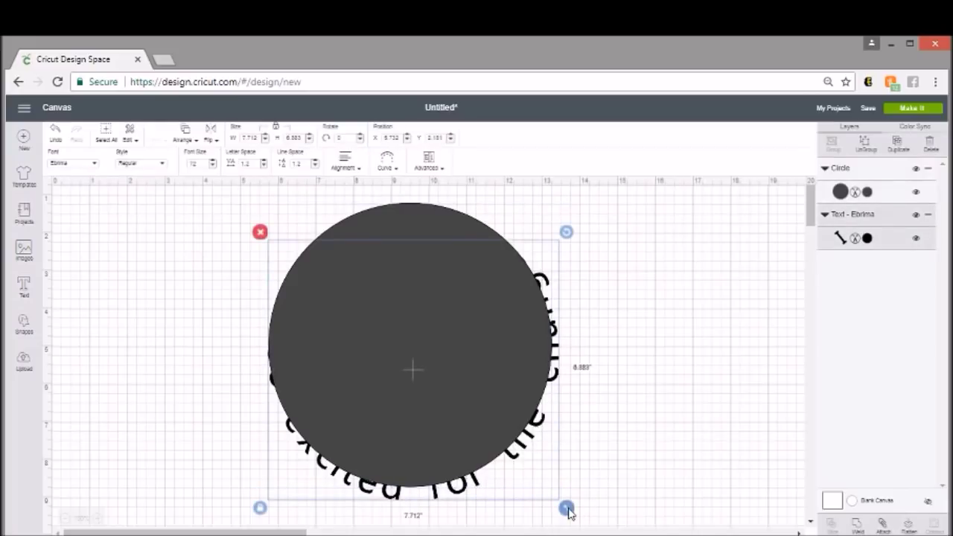
pyautogui.moveTo(566, 507); pyautogui.dragTo(620, 531)
pyautogui.moveTo(579, 461); pyautogui.dragTo(553, 440)
pyautogui.moveTo(584, 524); pyautogui.dragTo(604, 533)
pyautogui.moveTo(556, 455); pyautogui.dragTo(550, 447)
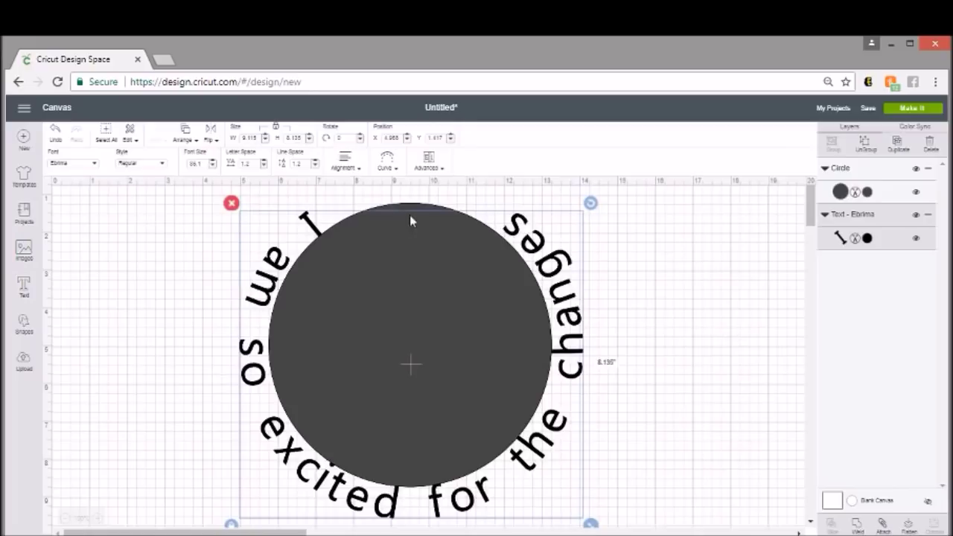
# Ungroup the curved text into individual letters and nudge the "h" of "changes" slightly outward from the circle's edge
pyautogui.click(426, 162)
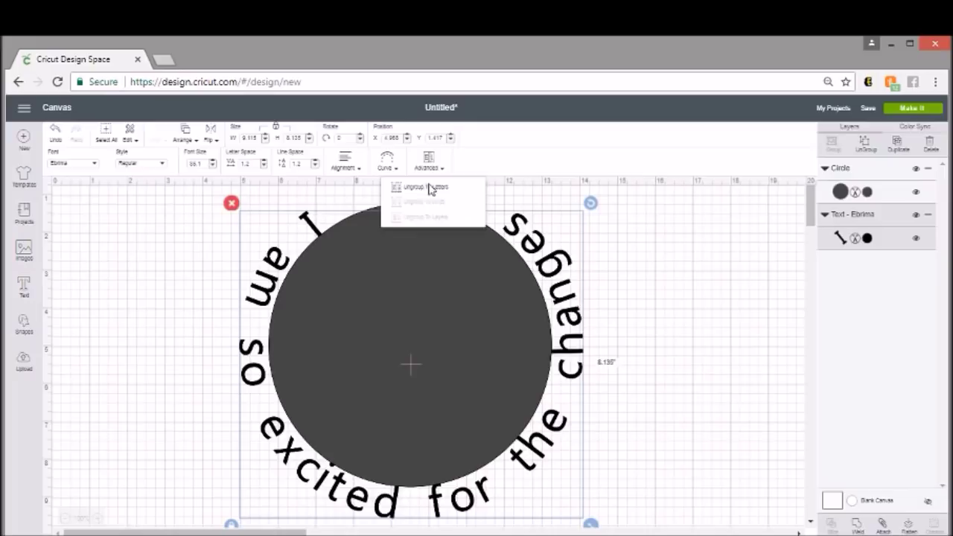
pyautogui.click(426, 187)
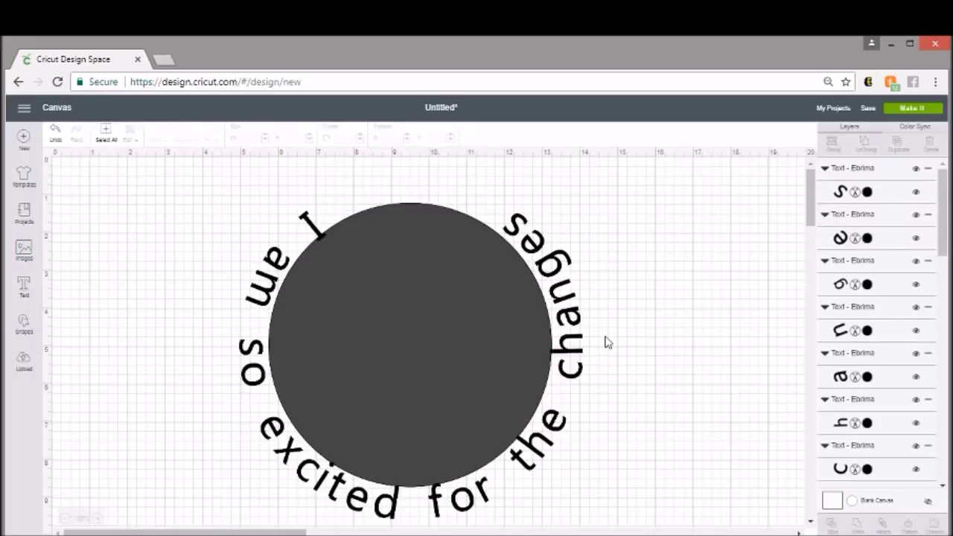
pyautogui.moveTo(573, 350)
pyautogui.mouseDown()
pyautogui.moveTo(691, 335)
pyautogui.moveTo(647, 339)
pyautogui.moveTo(645, 278)
pyautogui.moveTo(571, 339)
pyautogui.moveTo(571, 351)
pyautogui.mouseUp()
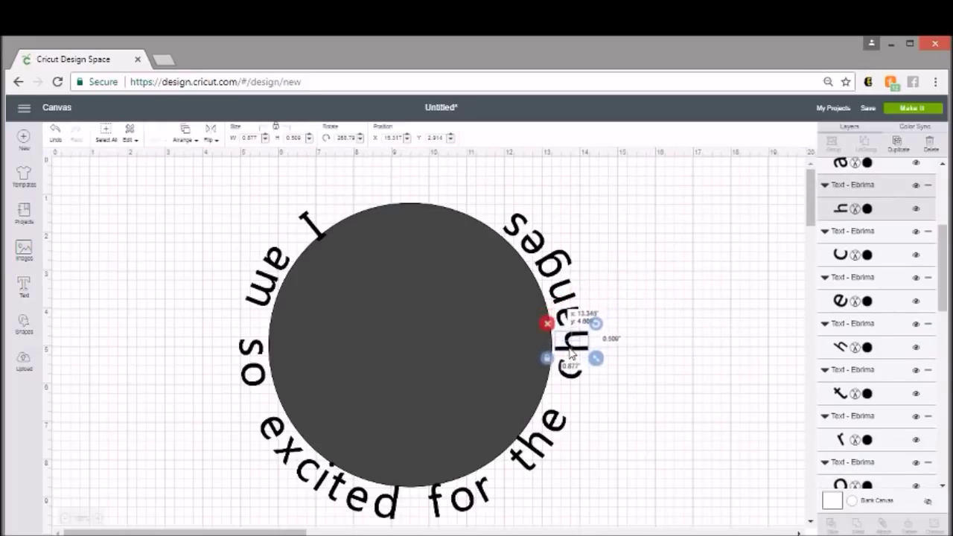
pyautogui.click(614, 337)
# Group all the letters with the circle and move the group up the canvas to a Y position of about 0.54
pyautogui.moveTo(123, 176); pyautogui.dragTo(635, 522)
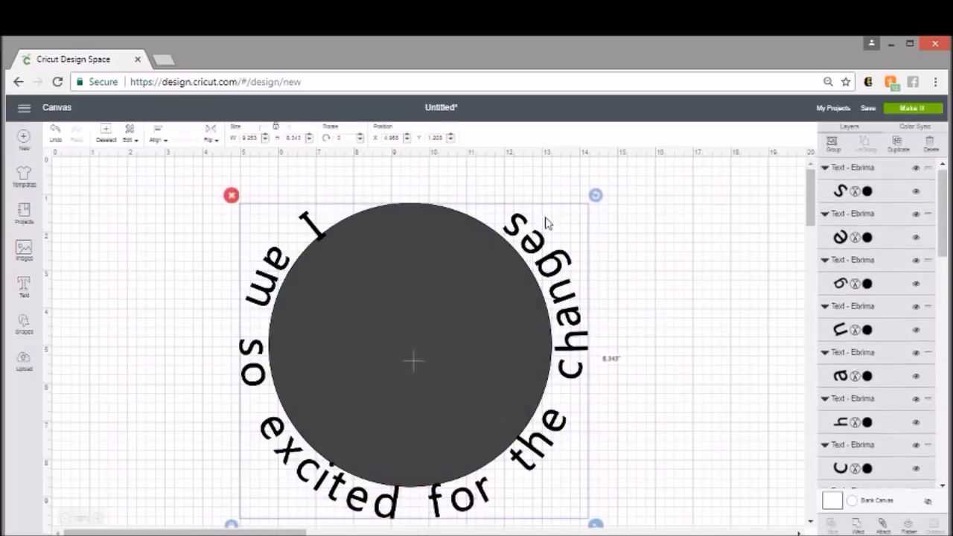
pyautogui.click(833, 144)
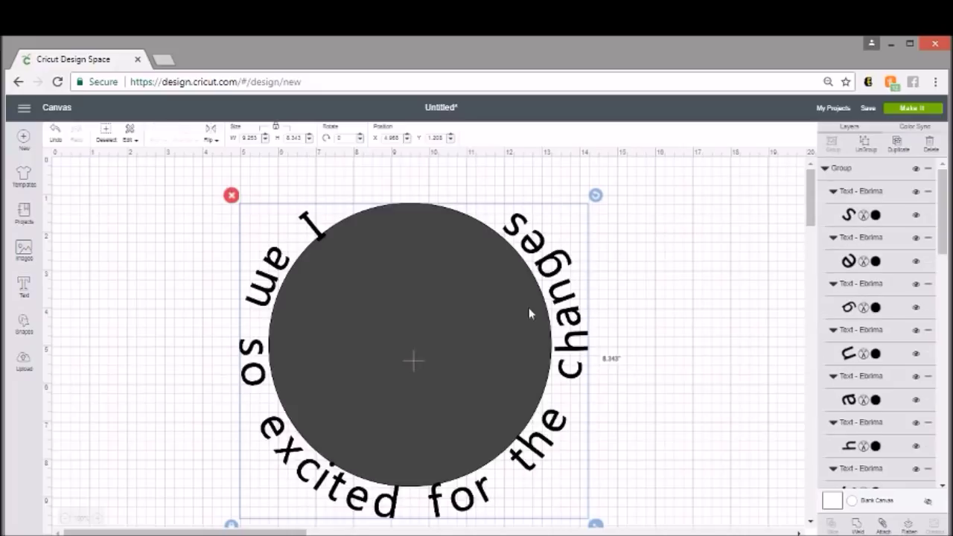
pyautogui.moveTo(486, 331); pyautogui.dragTo(479, 300)
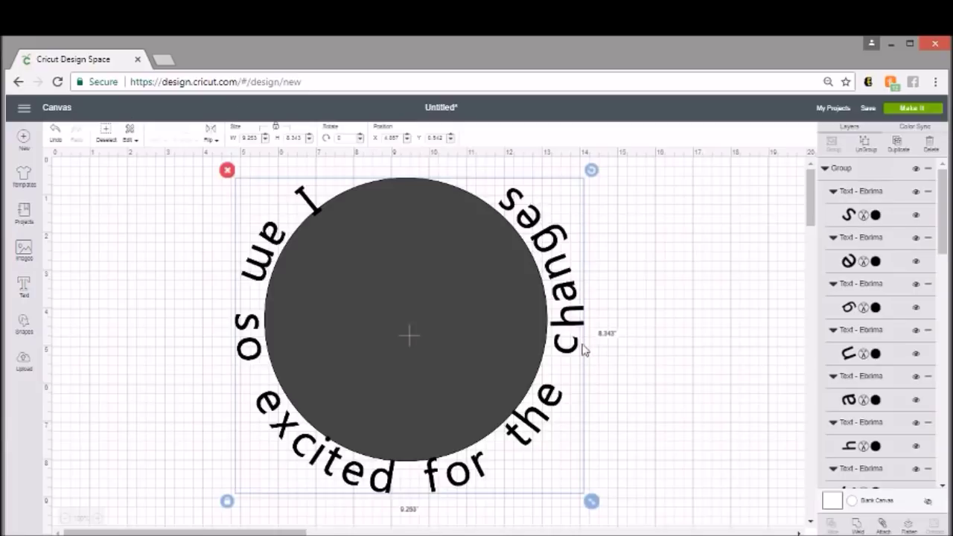
pyautogui.click(576, 283)
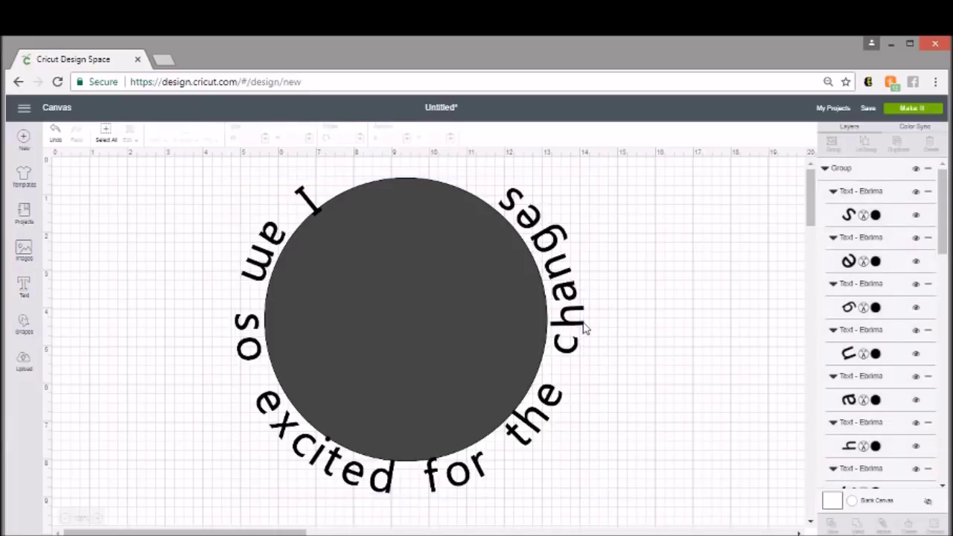
pyautogui.click(544, 294)
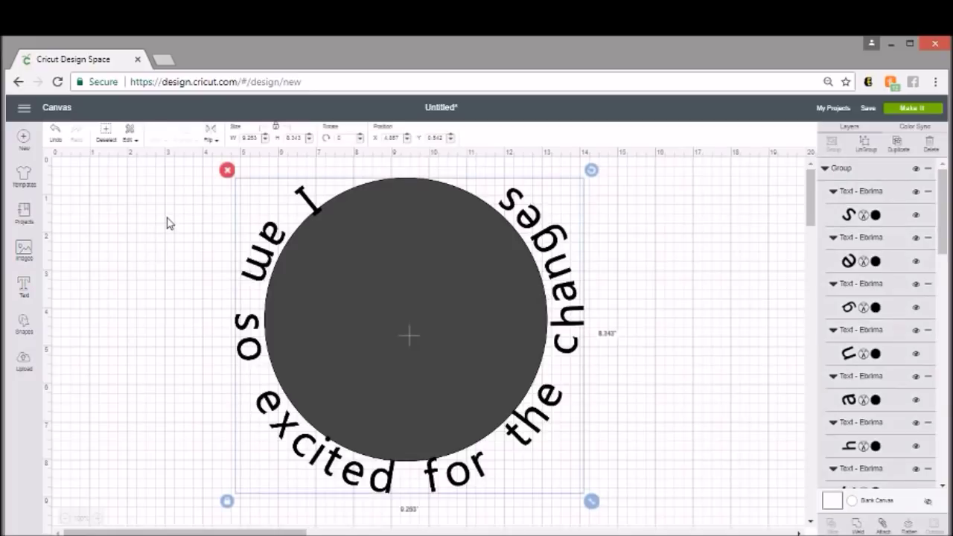